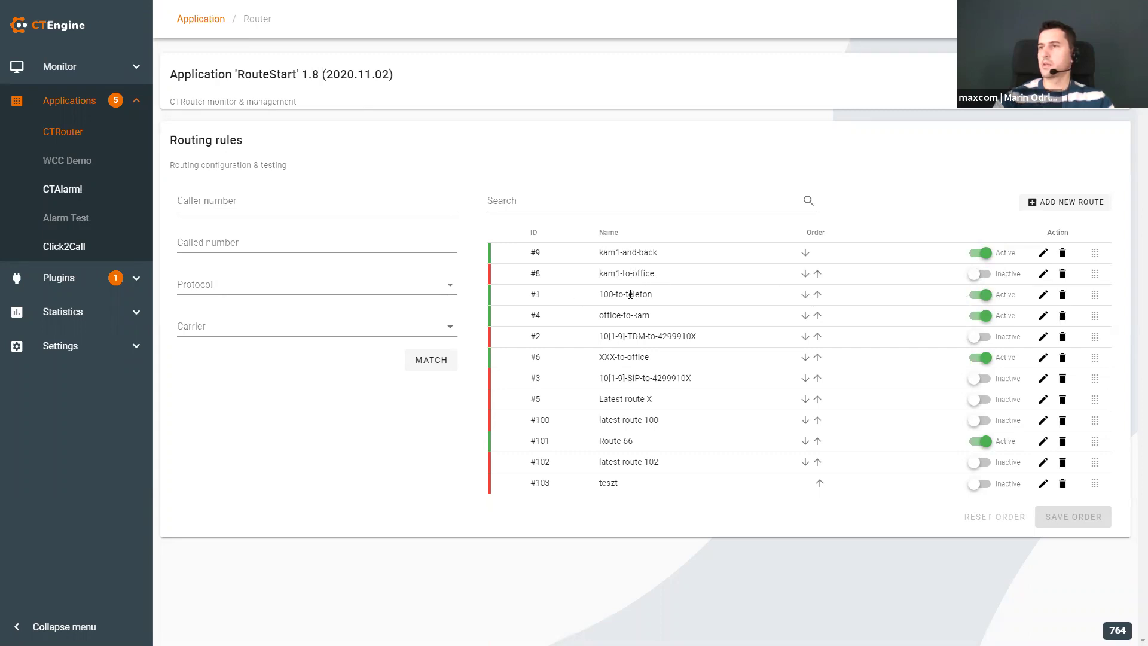
# Step: Evaluate the kam1-and-back rule with test caller number 123 and called number 123, and close its details without saving
pyautogui.click(1042, 254)
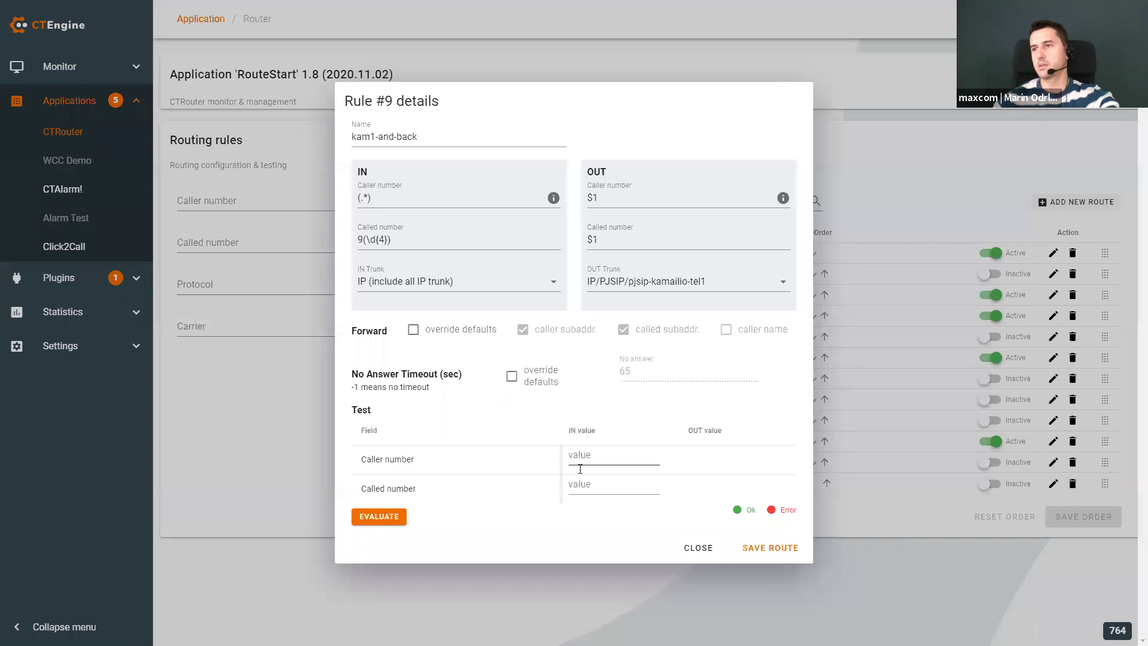
pyautogui.click(597, 456)
pyautogui.write('123')
pyautogui.click(602, 483)
pyautogui.write('123')
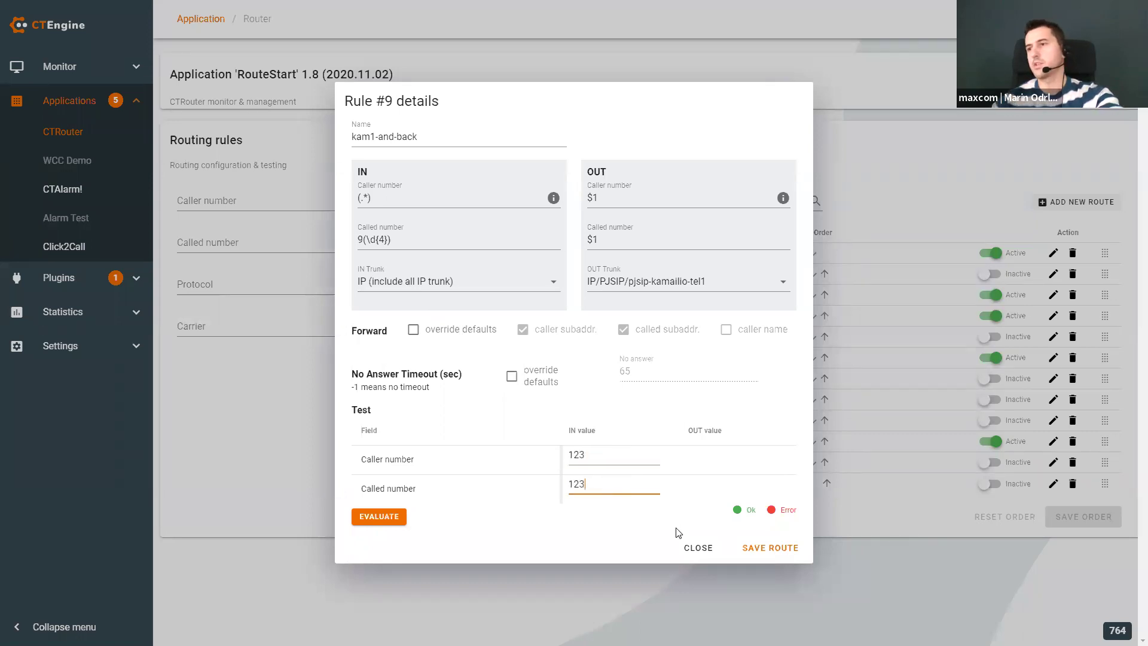
pyautogui.click(385, 519)
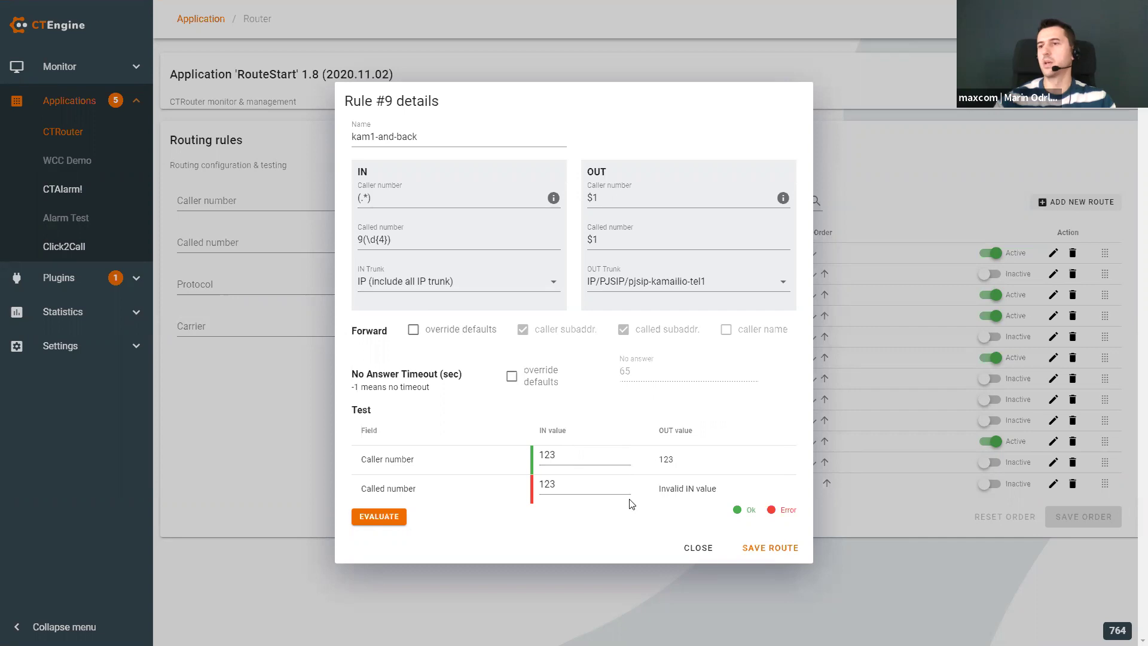
pyautogui.click(694, 549)
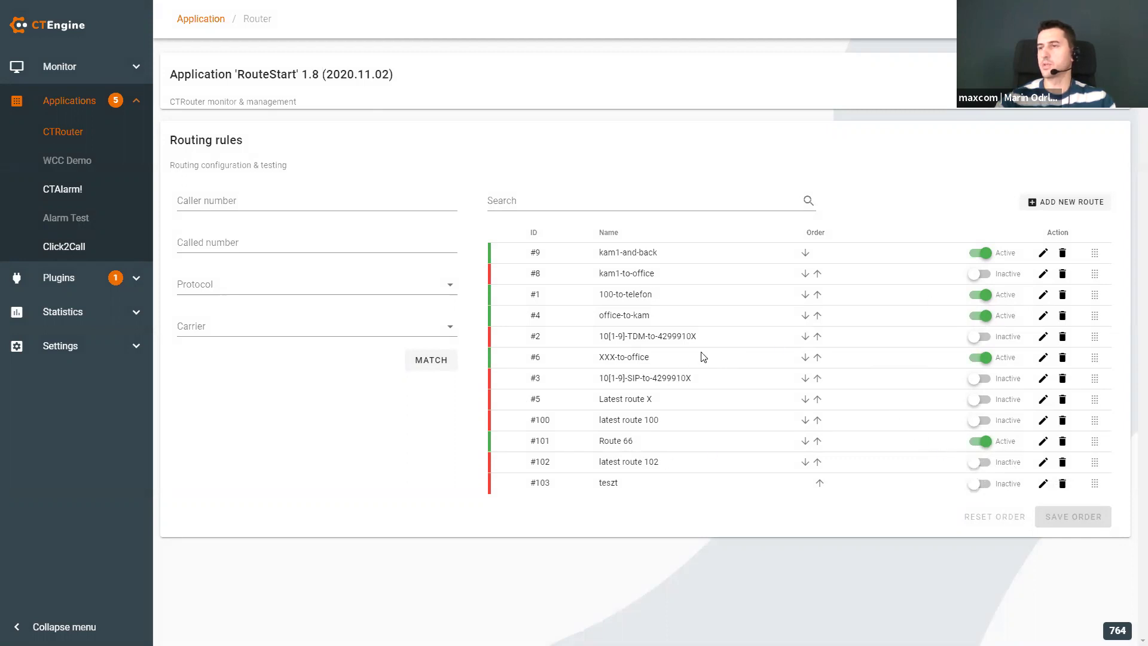
# Step: Match the routing rules against caller number 123, called number 456, protocol IP and carrier PJSIP/pjsip-office
pyautogui.click(292, 208)
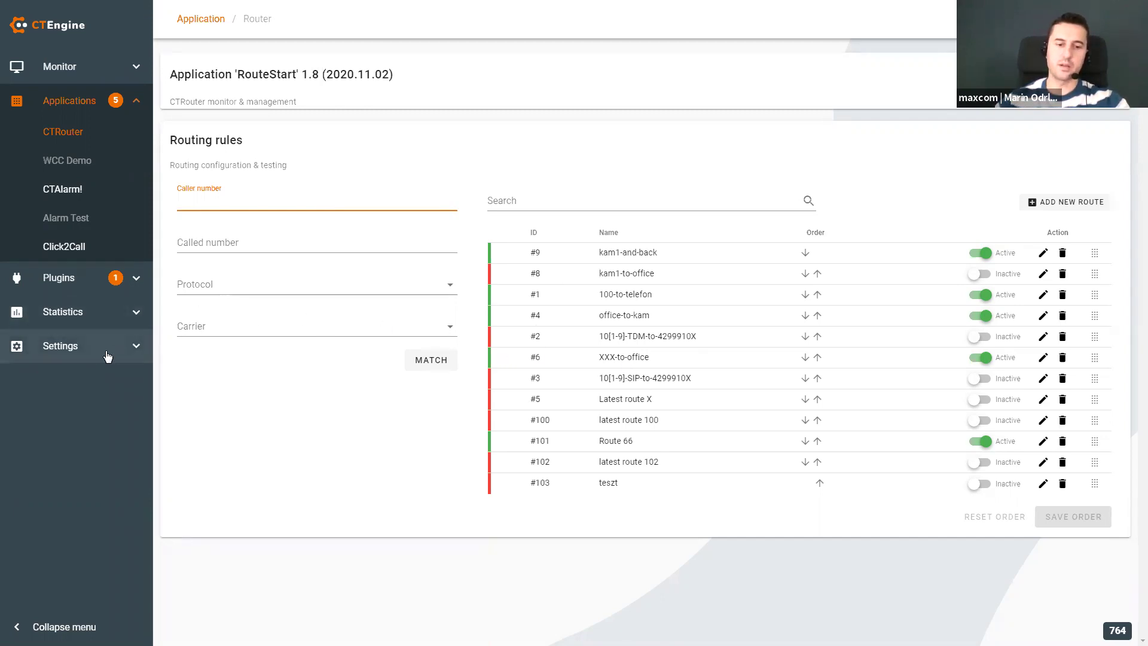
pyautogui.write('123')
pyautogui.press('Tab')
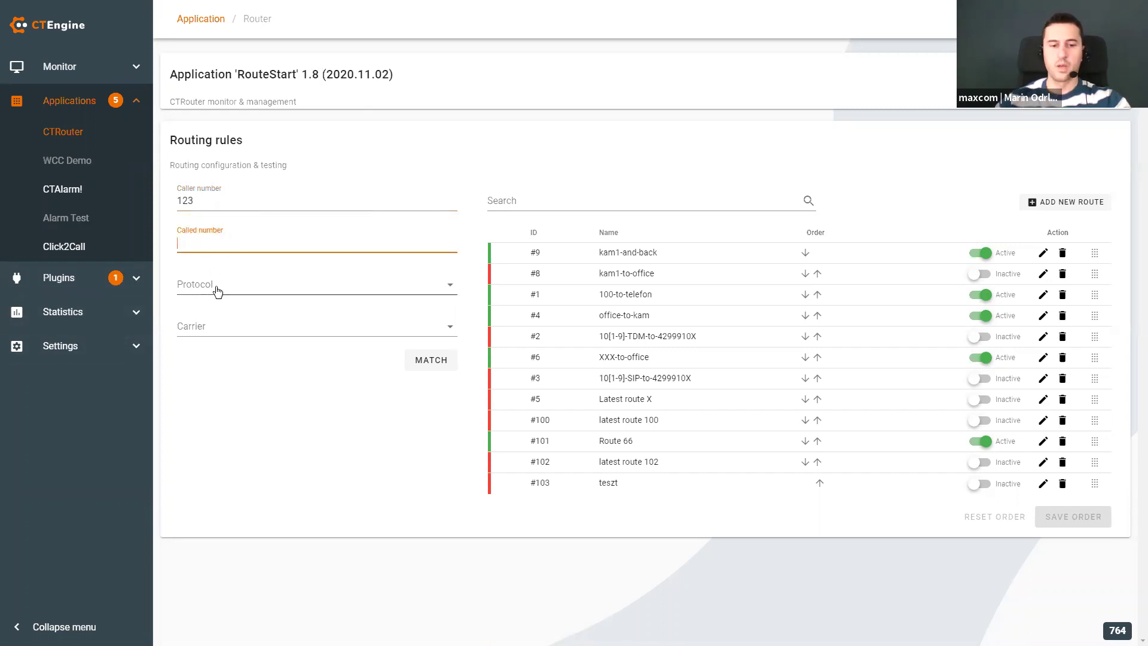
pyautogui.write('456')
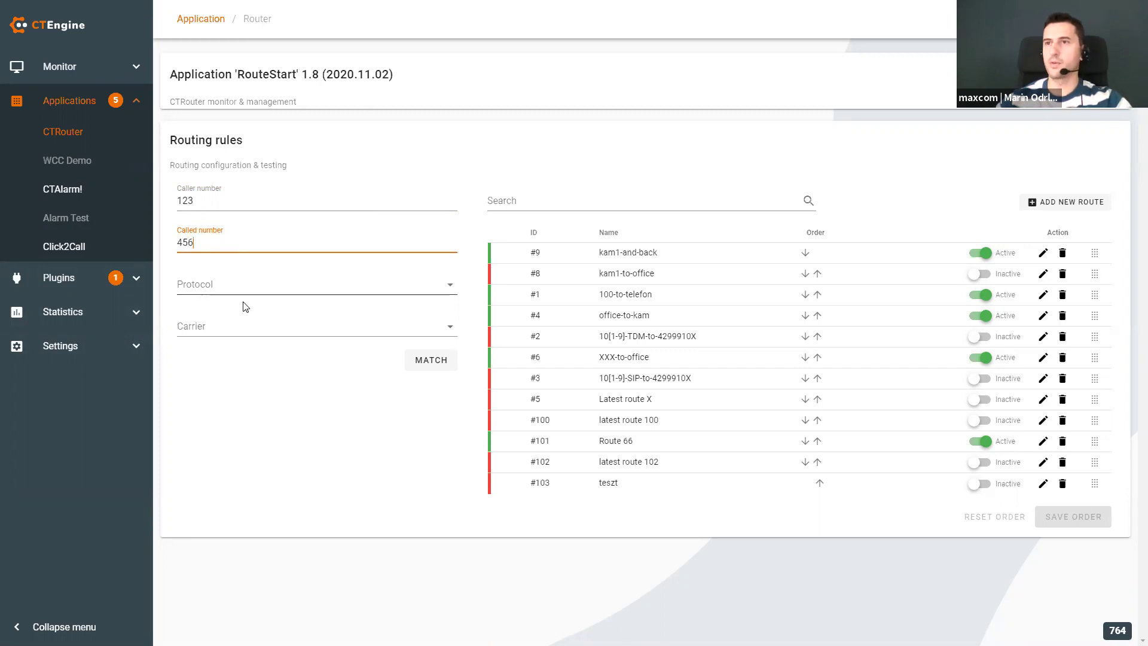
pyautogui.click(242, 290)
pyautogui.click(254, 322)
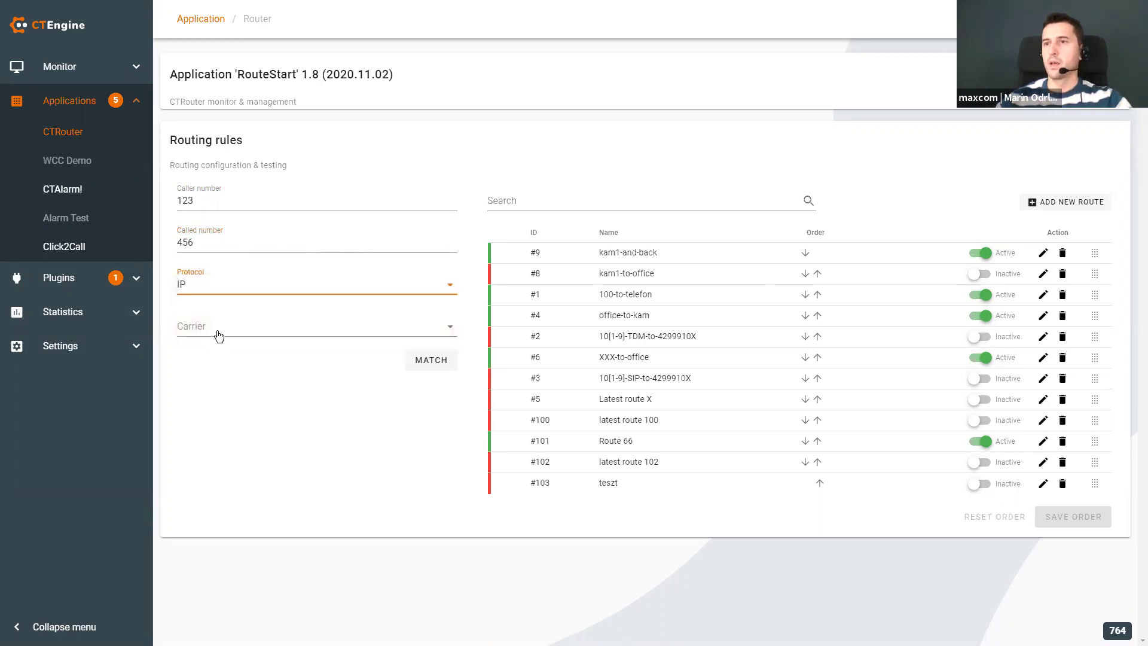
pyautogui.click(233, 326)
pyautogui.click(256, 363)
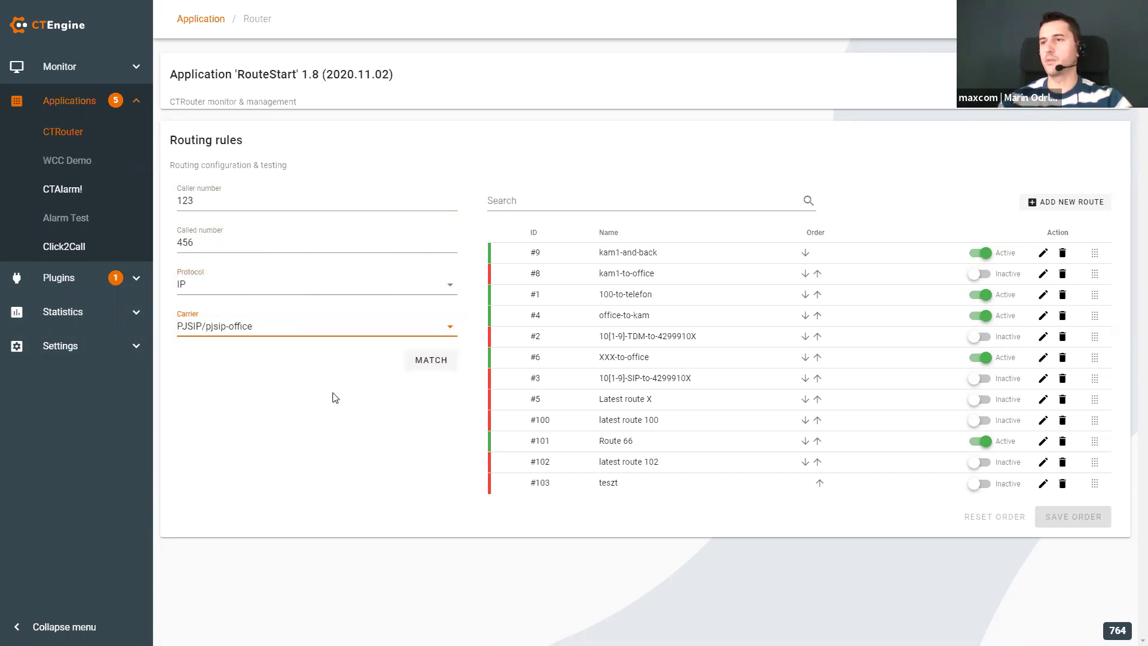
pyautogui.click(435, 366)
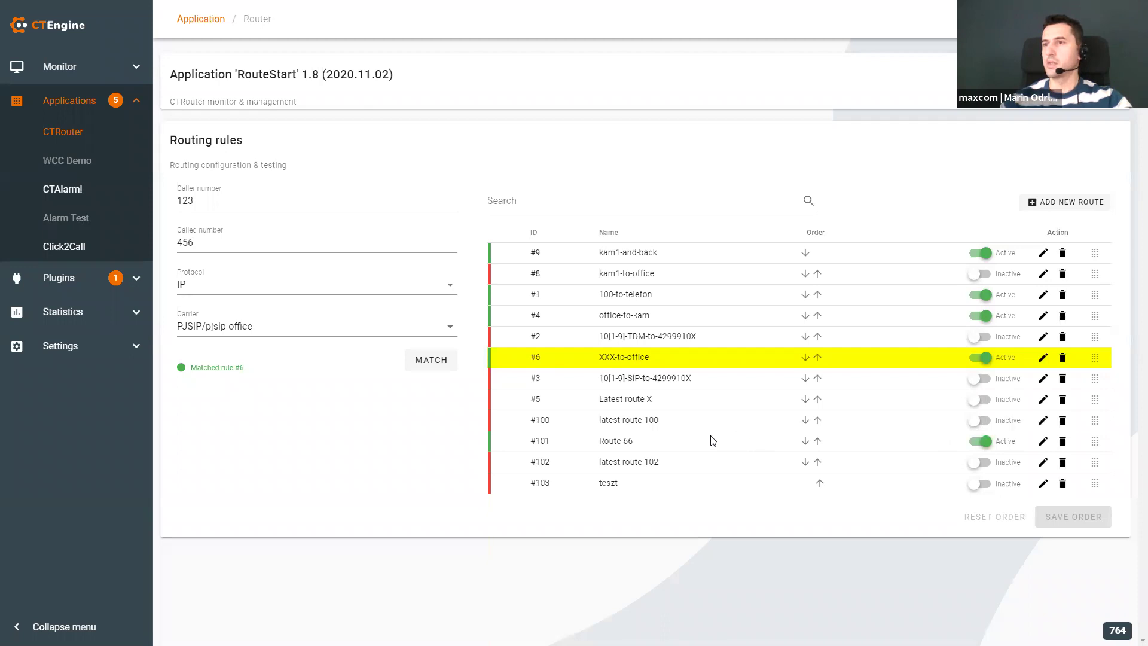
# Step: Deactivate the XXX-to-office rule, rerun the match and view the details of the matched rule
pyautogui.click(975, 357)
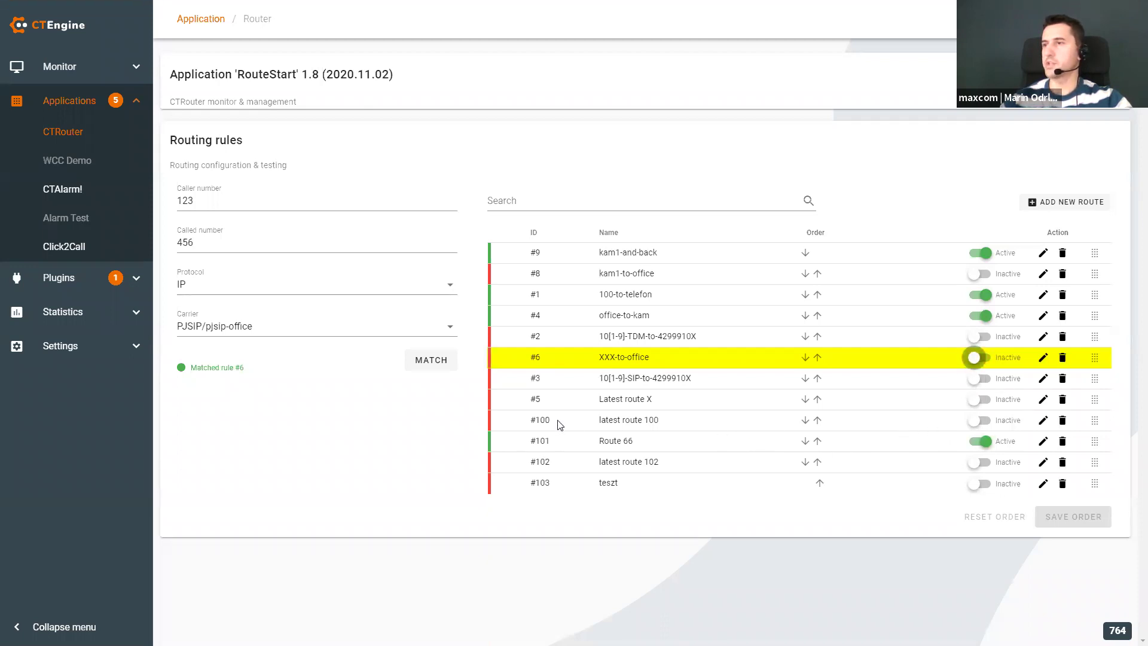
pyautogui.click(428, 370)
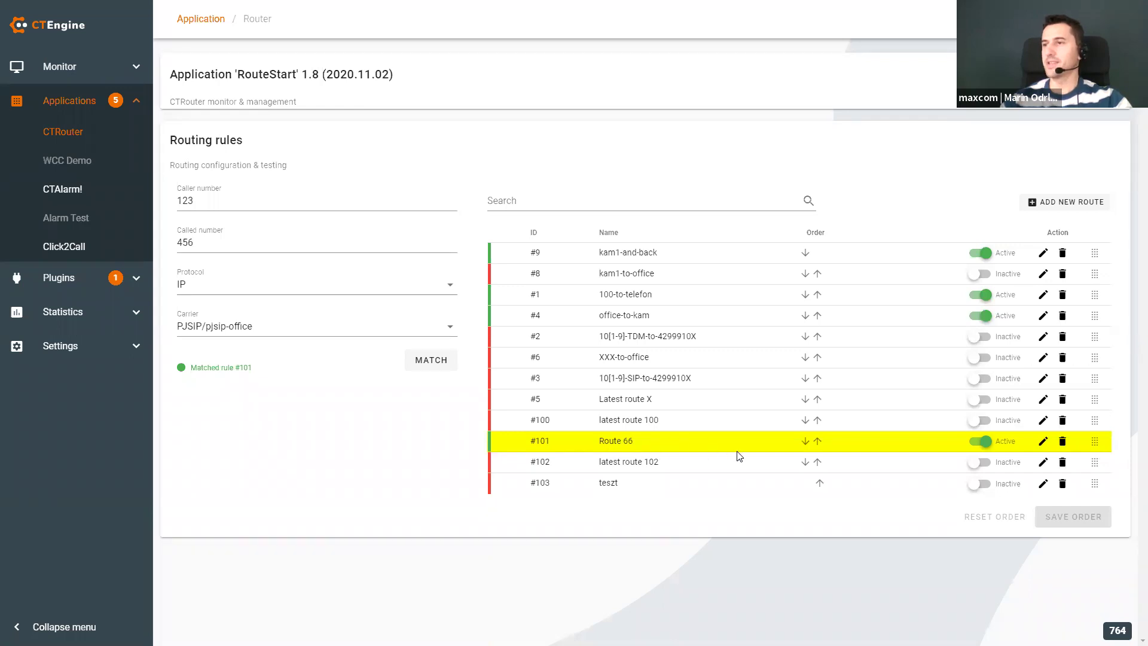
pyautogui.click(1043, 440)
pyautogui.click(697, 547)
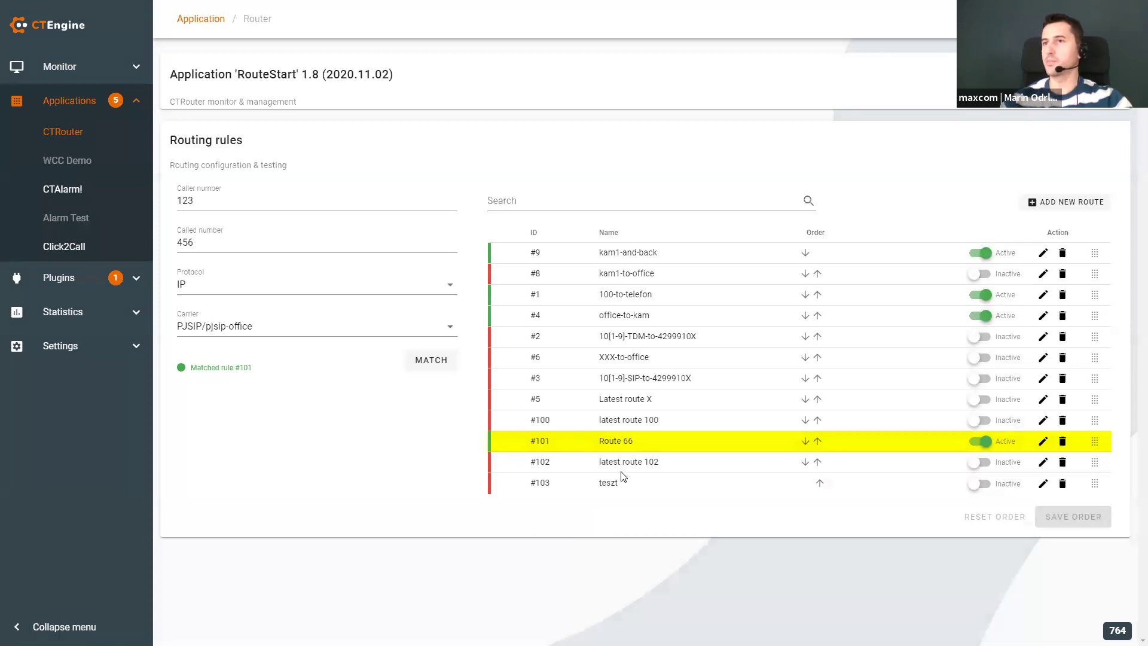
# Step: Deactivate the Route 66 rule and rerun the match with the same call values
pyautogui.click(978, 442)
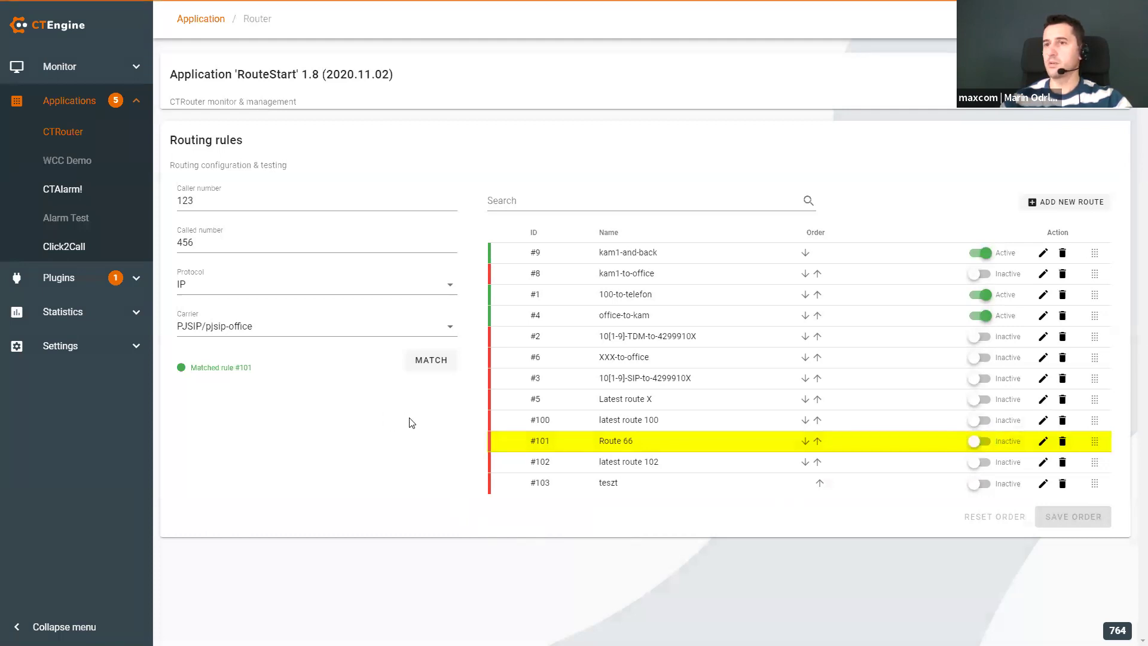
pyautogui.click(427, 369)
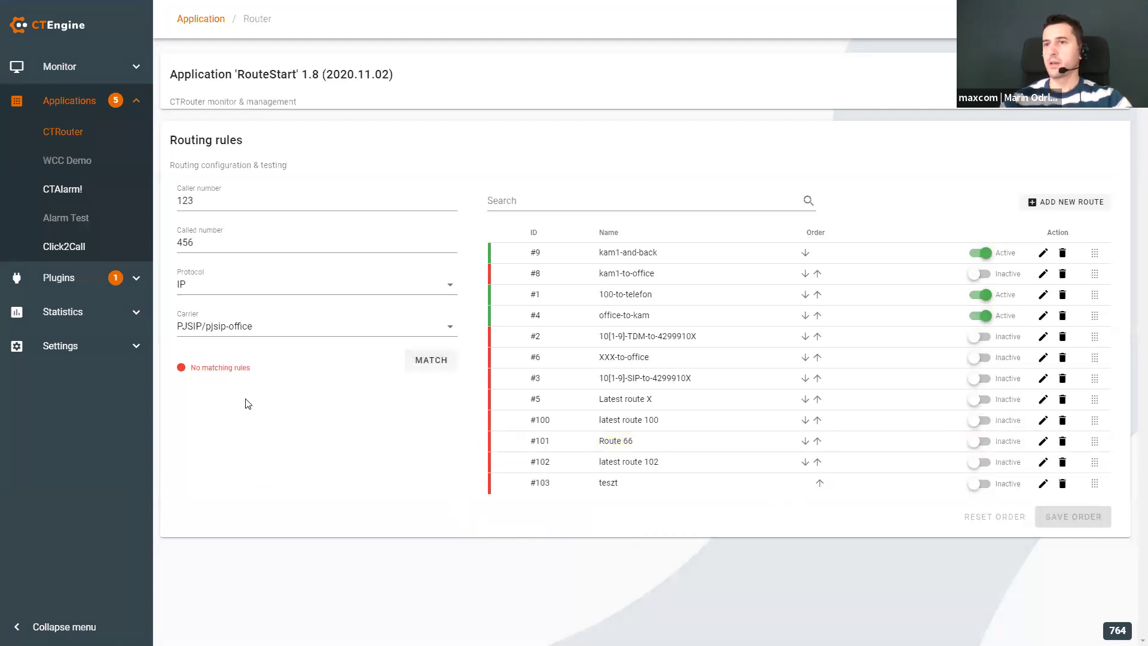
pyautogui.moveTo(202, 368); pyautogui.dragTo(328, 447)
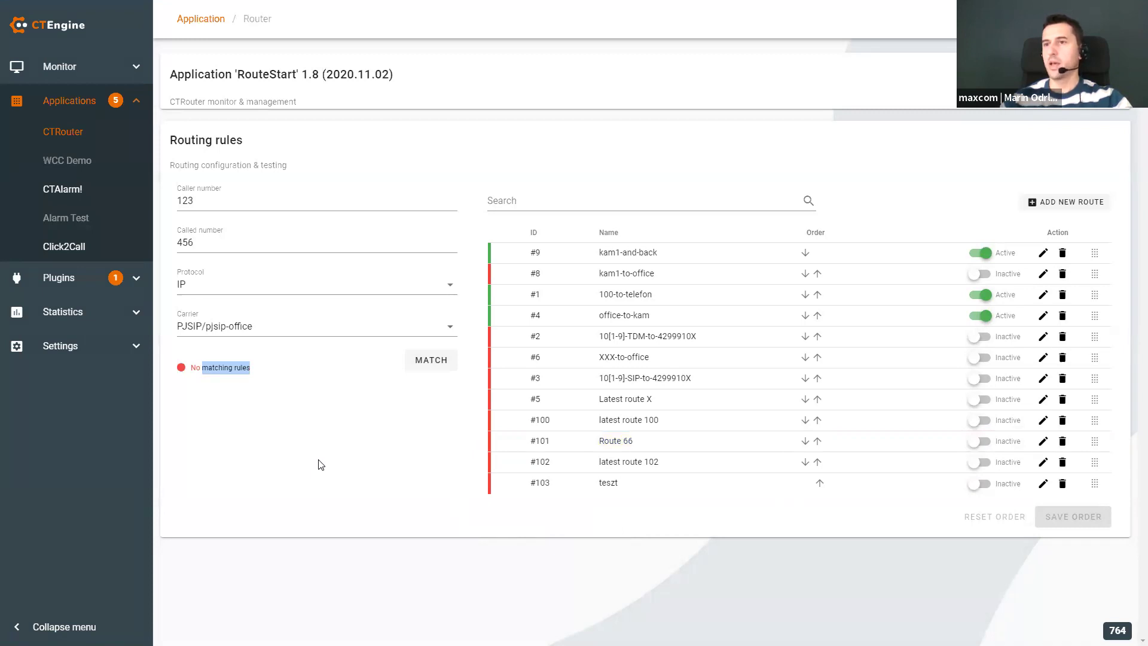
# Step: Reactivate the Route 66 and XXX-to-office rules
pyautogui.click(980, 441)
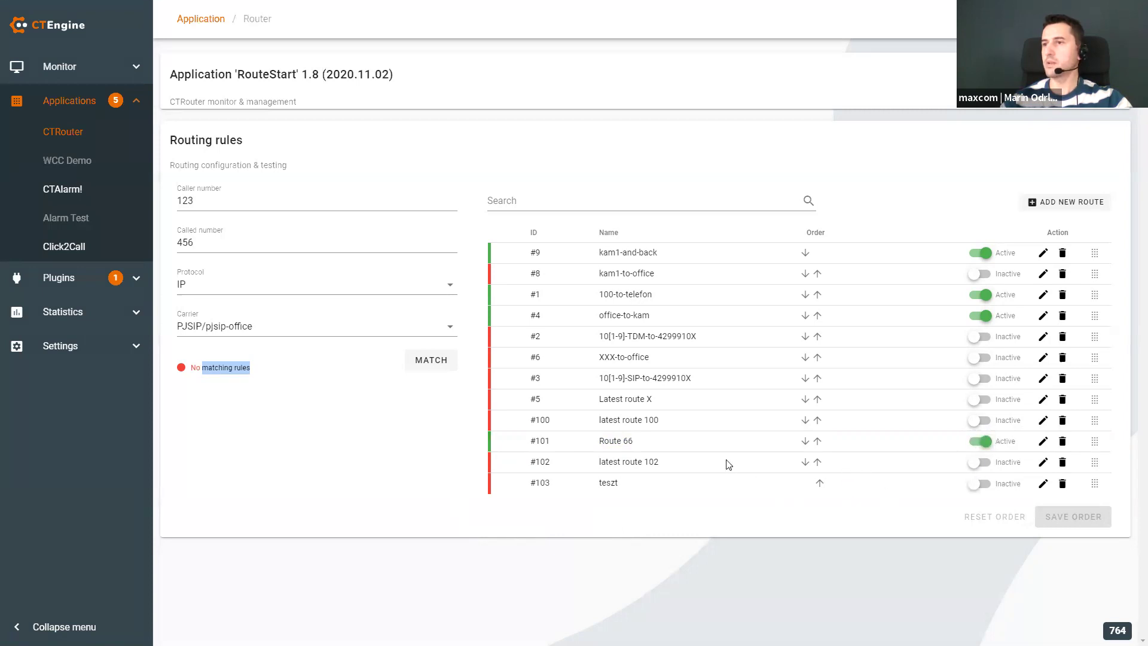
pyautogui.click(978, 357)
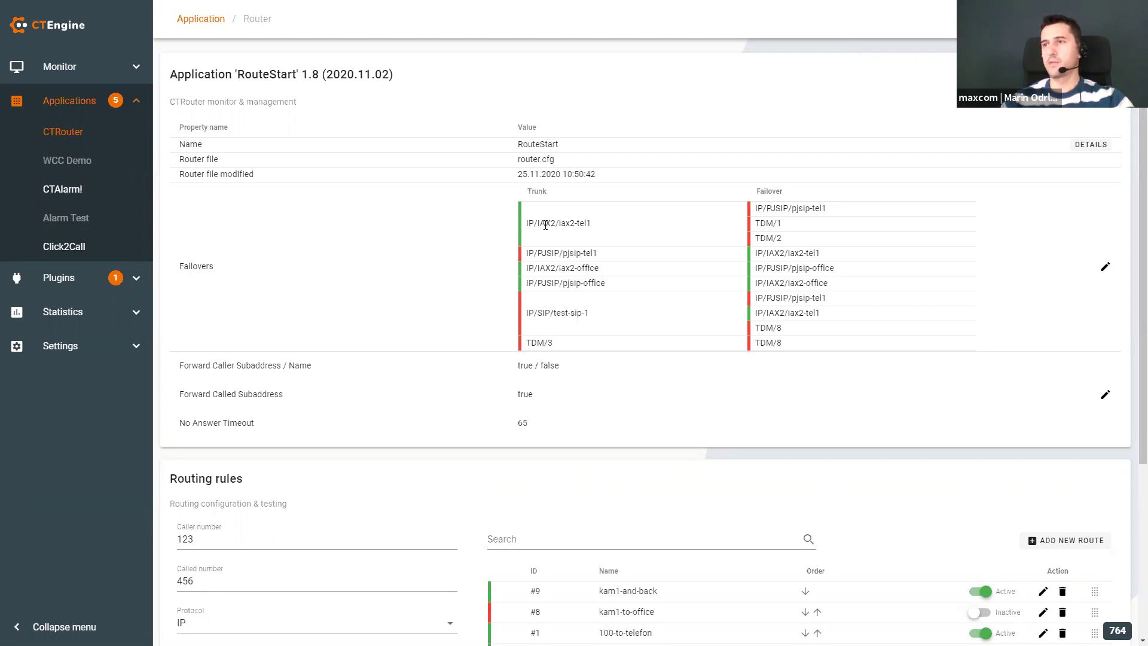
# Step: Examine the failovers configured for the IP/IAX2/iax2-tel1 trunk in the RouteStart application properties
pyautogui.moveTo(540, 222); pyautogui.dragTo(660, 243)
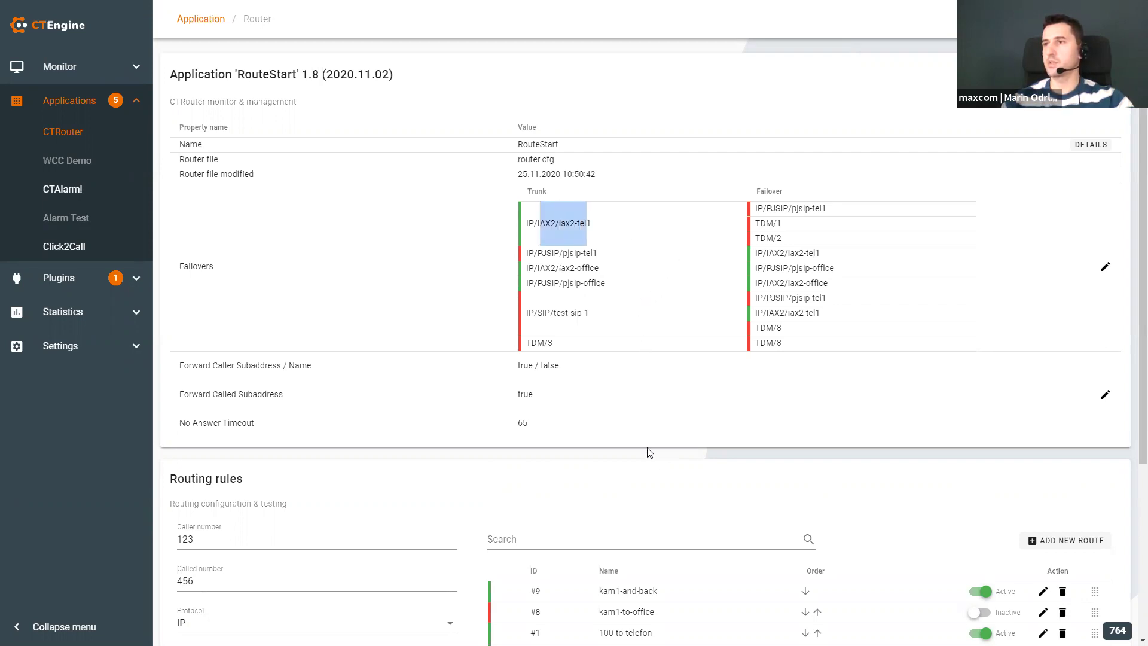
pyautogui.scroll(-1, 712, 565)
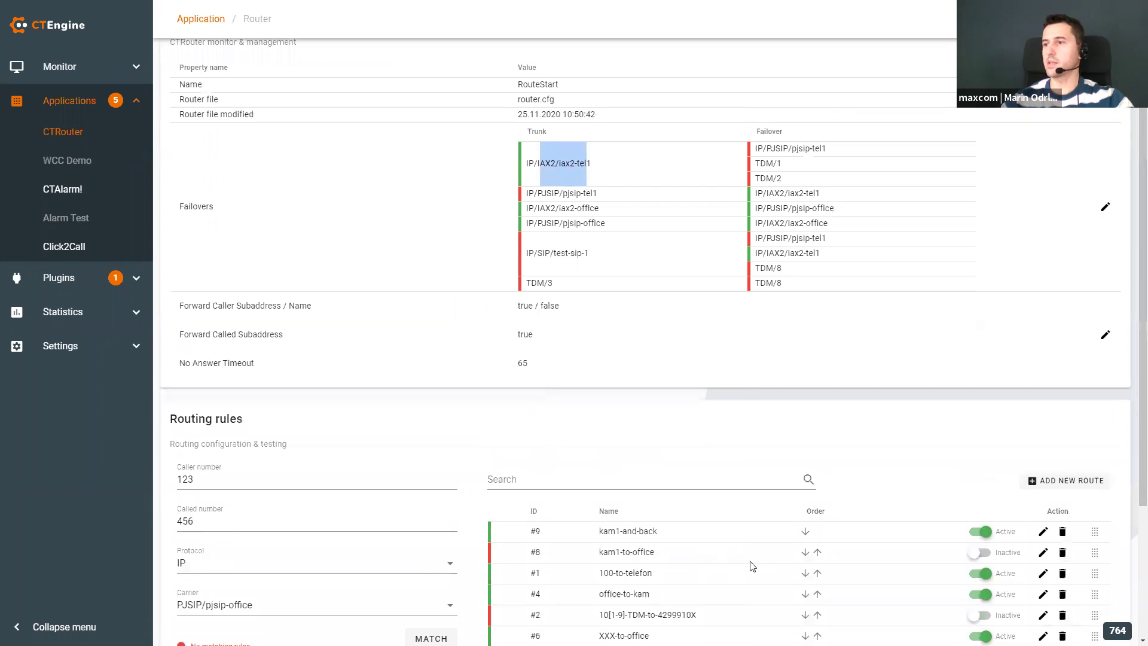
pyautogui.scroll(1, 777, 576)
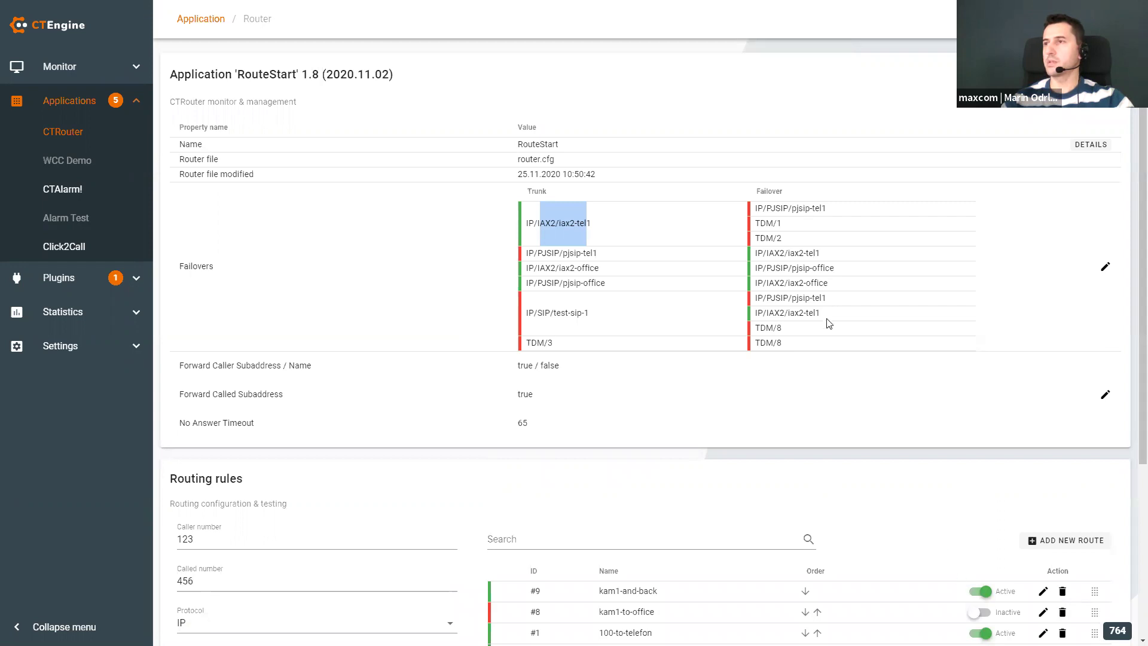
pyautogui.moveTo(761, 206); pyautogui.dragTo(781, 238)
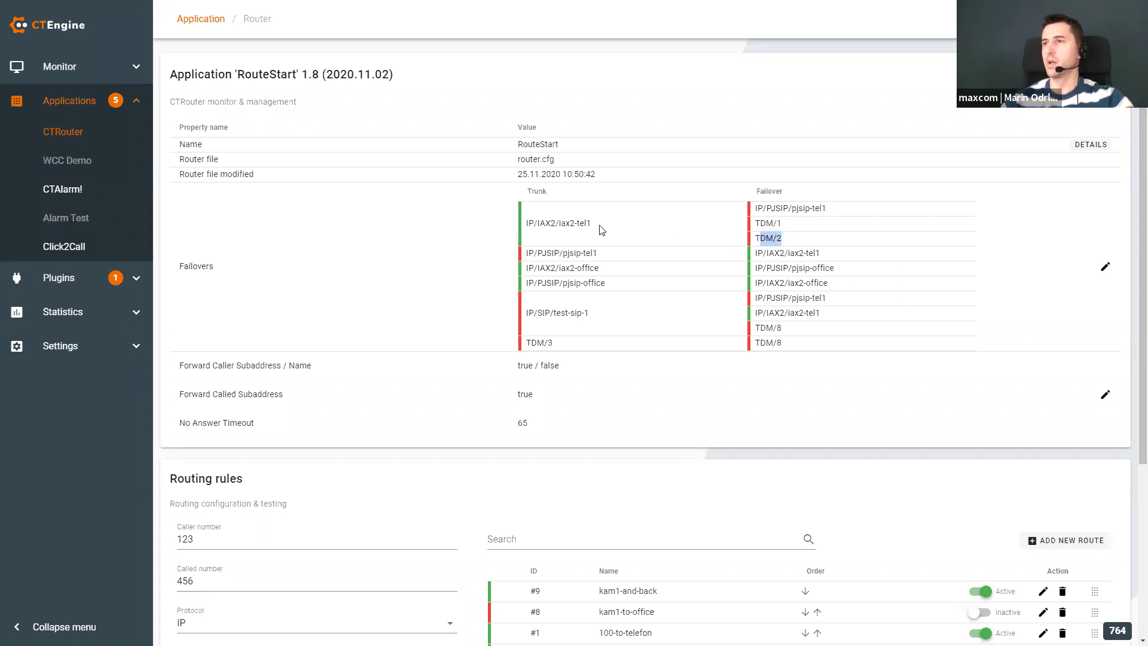
pyautogui.moveTo(559, 223); pyautogui.dragTo(655, 250)
pyautogui.moveTo(767, 209); pyautogui.dragTo(799, 243)
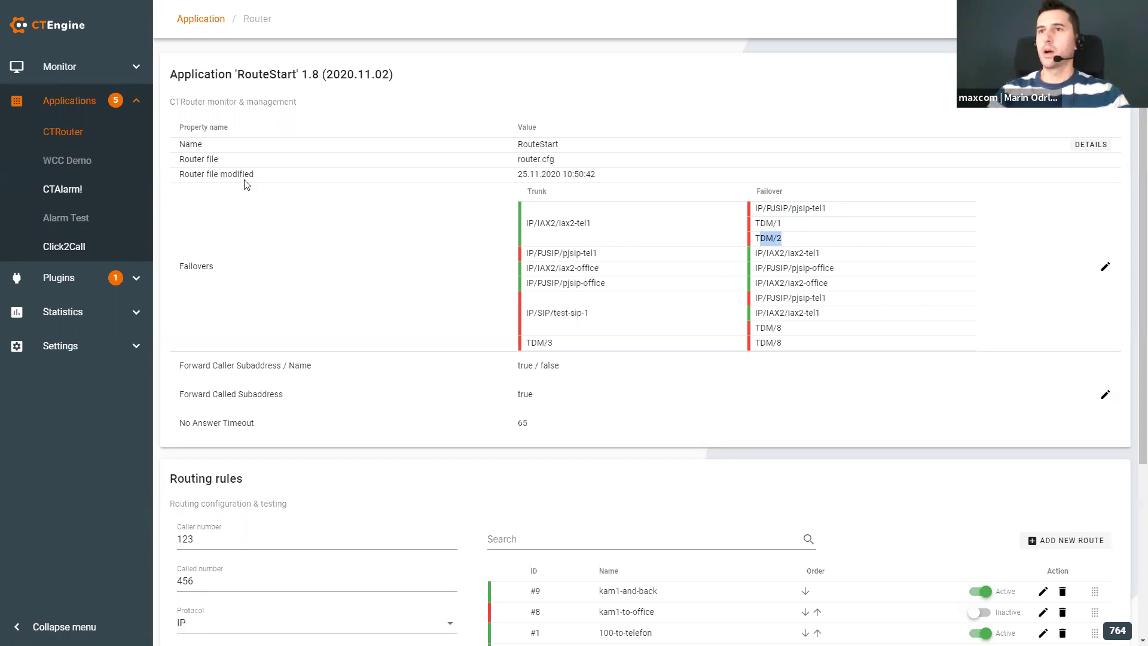
# Step: Open the channel view of the HR-ROUTER server and turn off its debug display
pyautogui.click(122, 69)
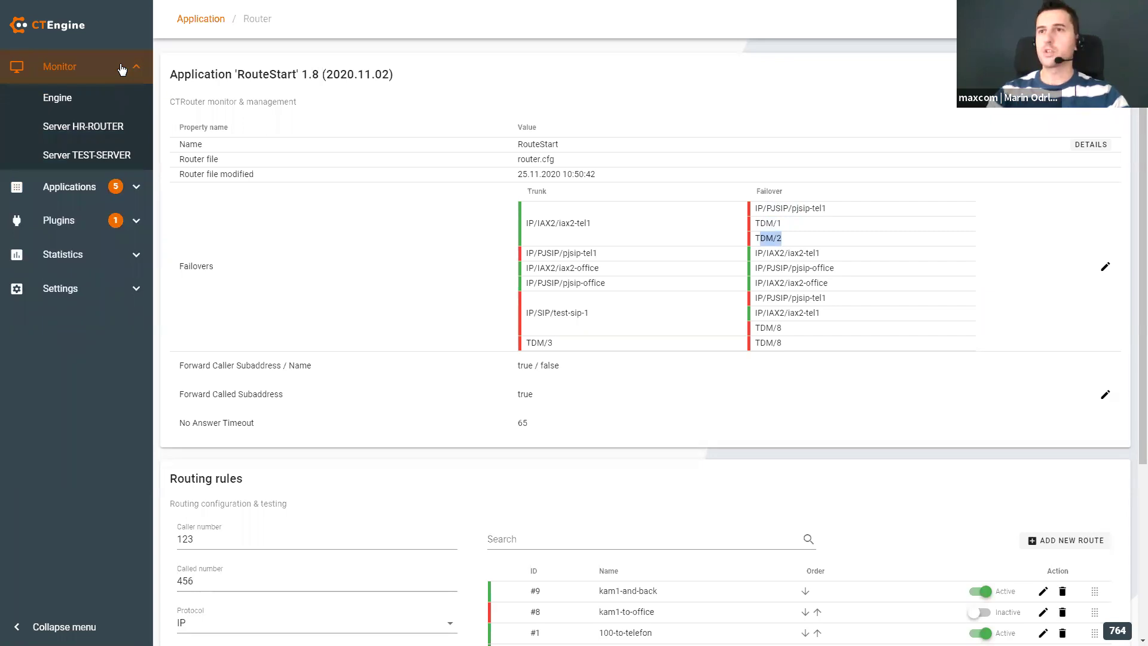
pyautogui.click(108, 127)
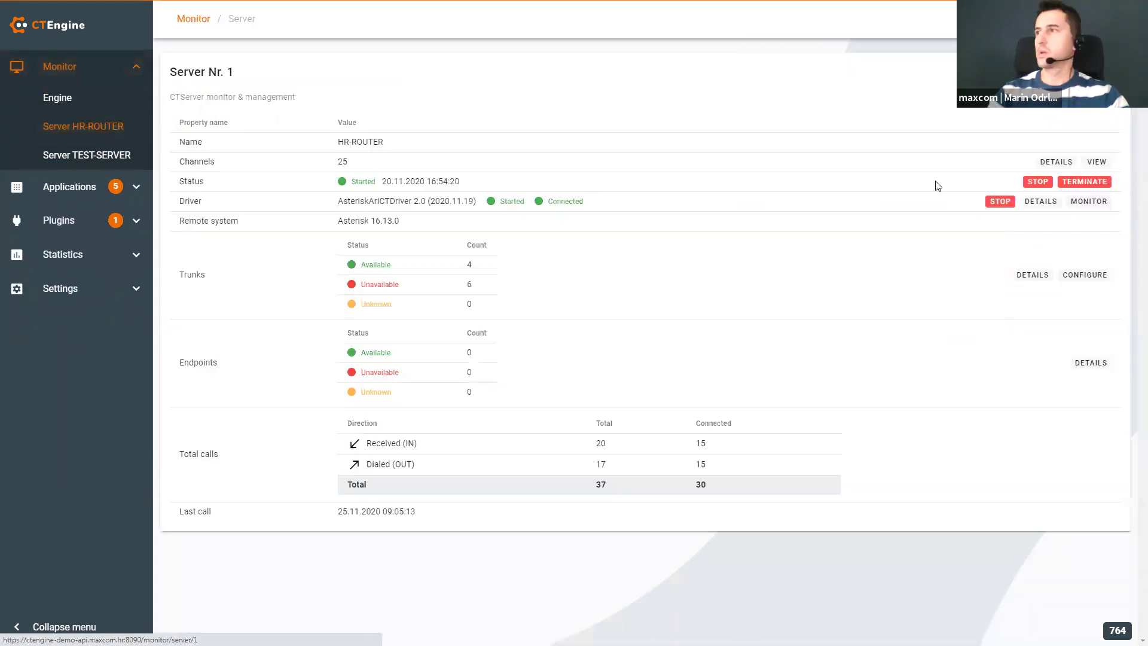
pyautogui.click(1094, 163)
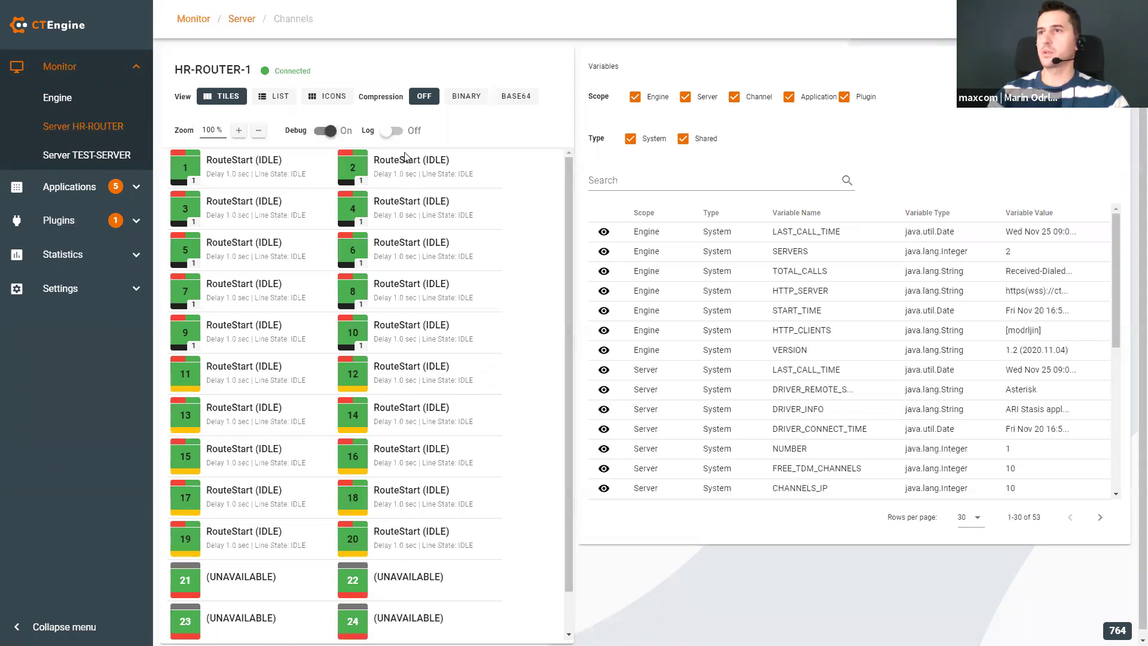
pyautogui.click(326, 131)
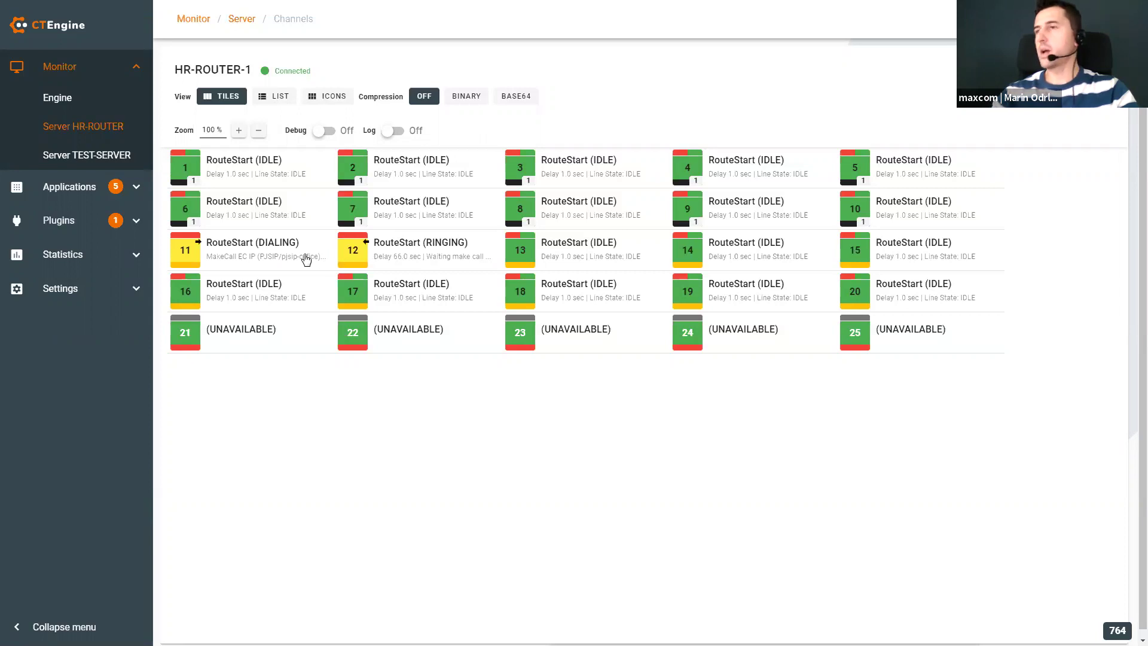
pyautogui.moveTo(305, 258)
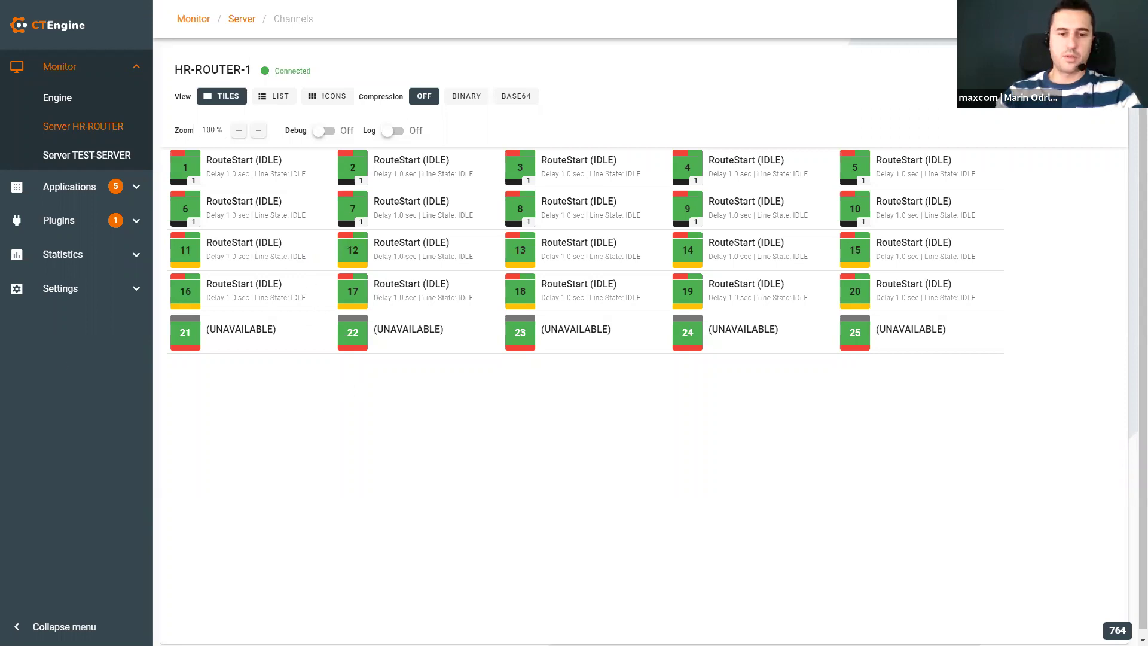
# Step: Switch to the slide presentation and advance to the Features & benefits slide
pyautogui.hotkey('alt', 'Tab')
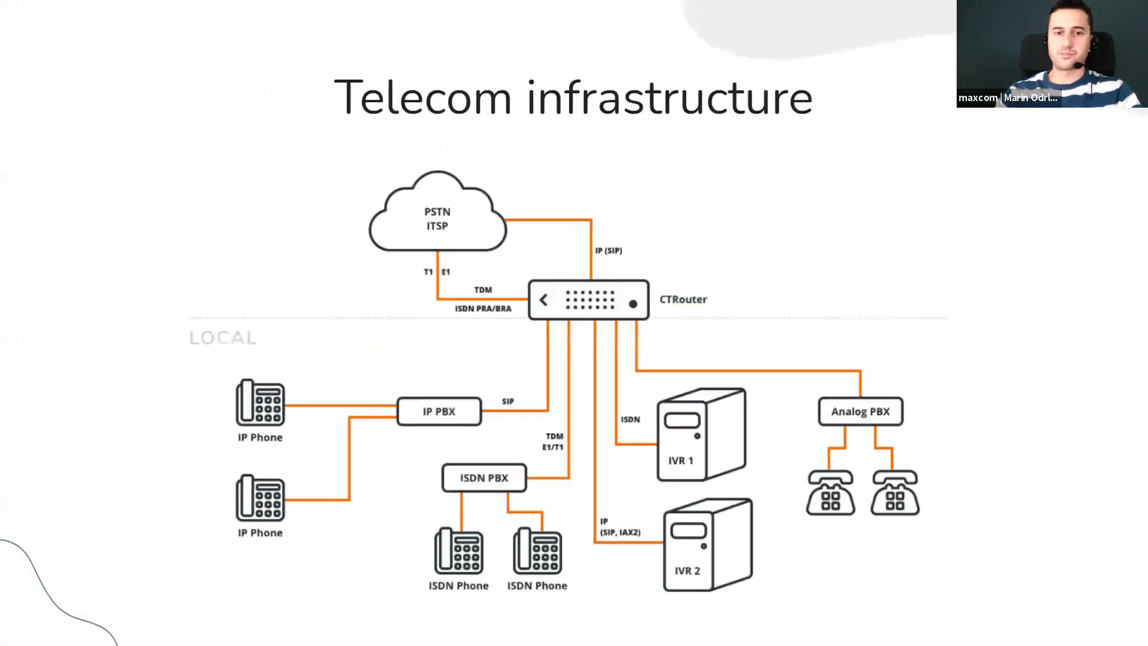
pyautogui.press('Right')
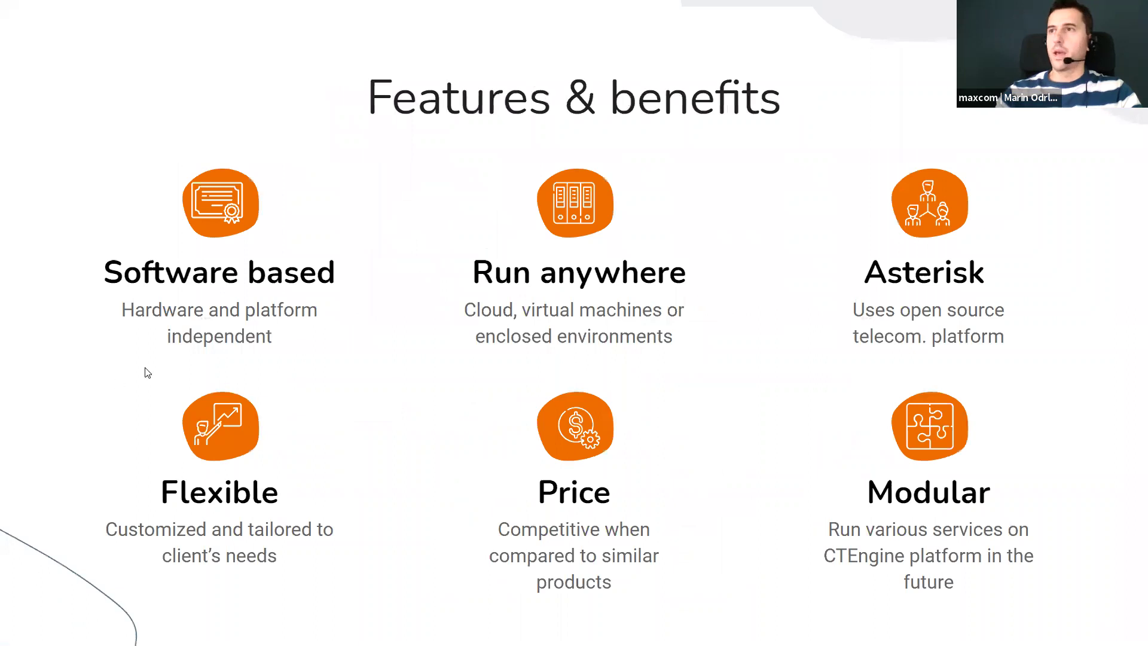